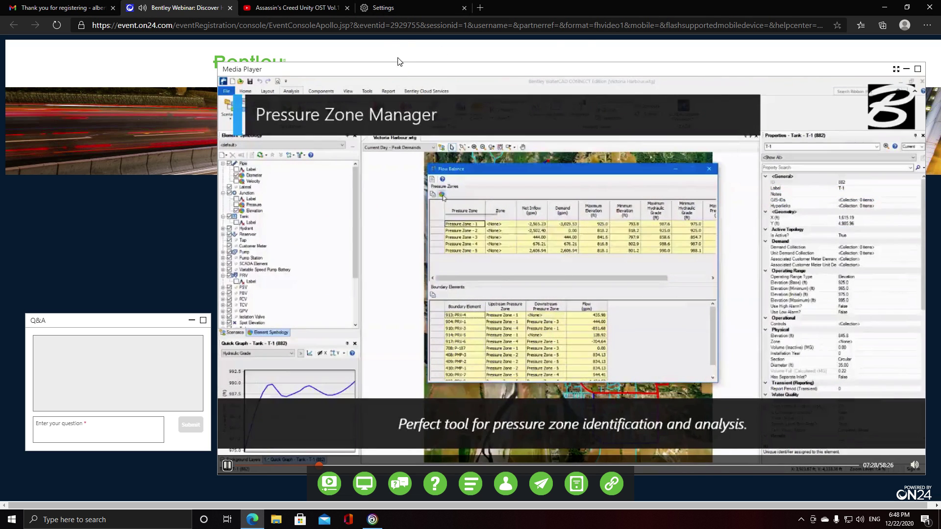
# Move and enlarge the webinar's Media Player window so the demonstration fills most of the page.
pyautogui.moveTo(853, 143); pyautogui.dragTo(781, 121)
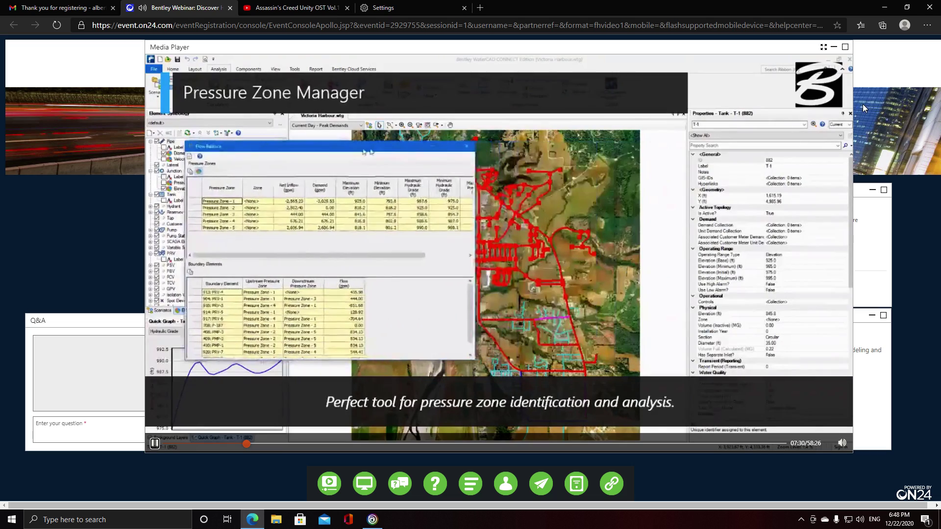
pyautogui.moveTo(853, 110); pyautogui.dragTo(900, 137)
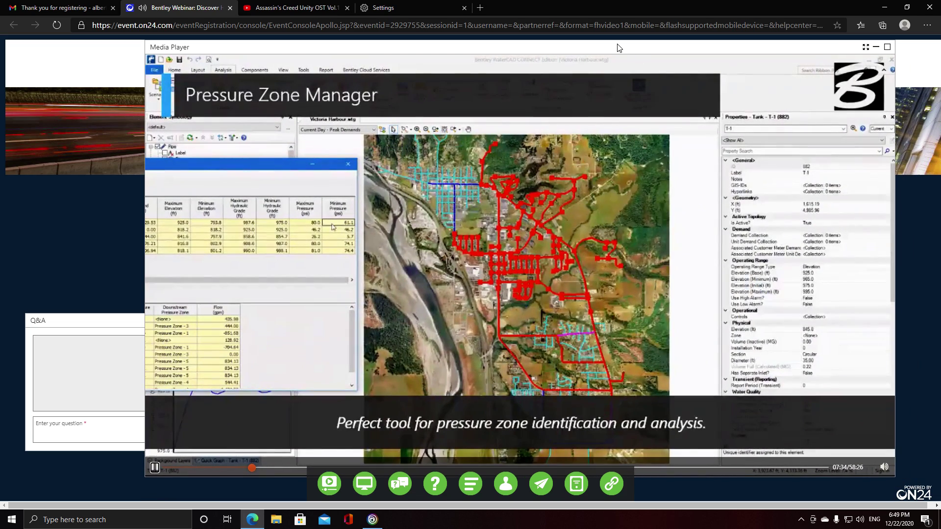
pyautogui.moveTo(619, 47); pyautogui.dragTo(639, 44)
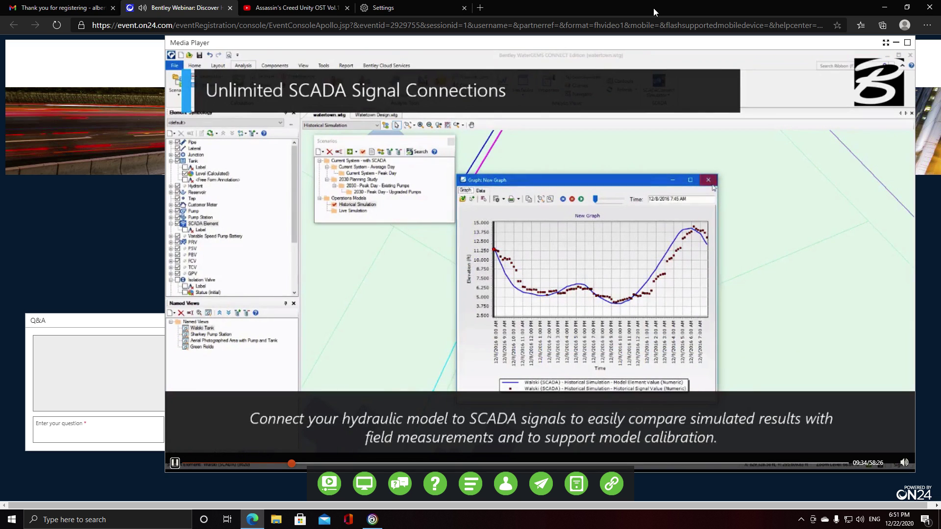
# Change the microphone setting in the GeForce Experience recording overlay and close the overlay.
pyautogui.moveTo(906, 469)
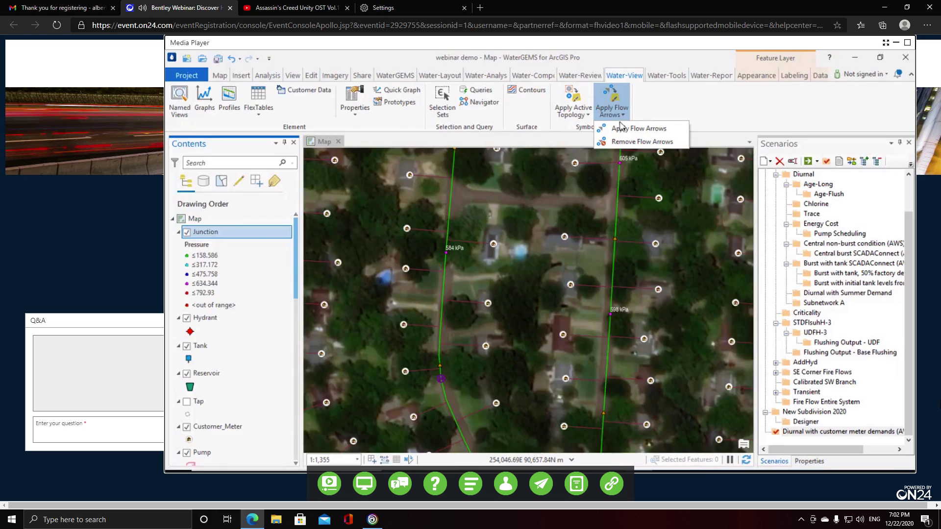
pyautogui.hotkey('alt', 'z')
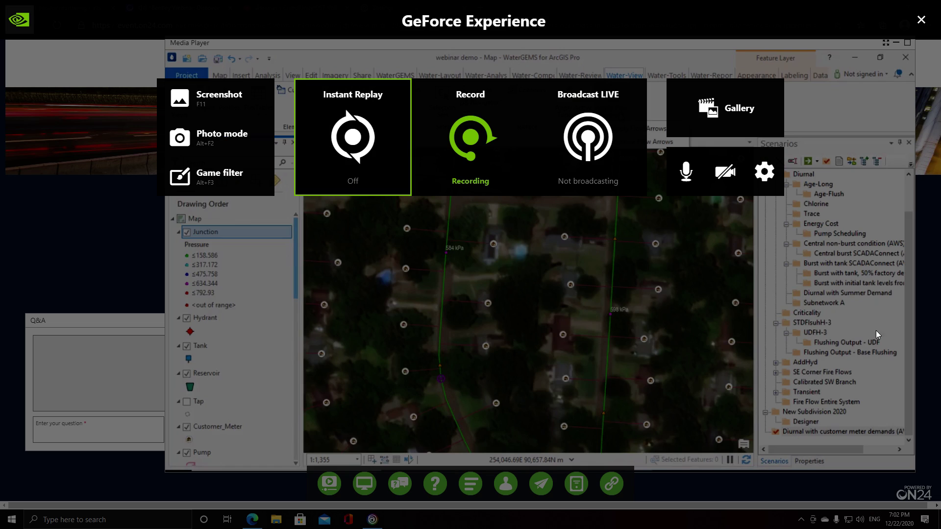
pyautogui.click(703, 175)
pyautogui.click(692, 250)
pyautogui.hotkey('alt', 'z')
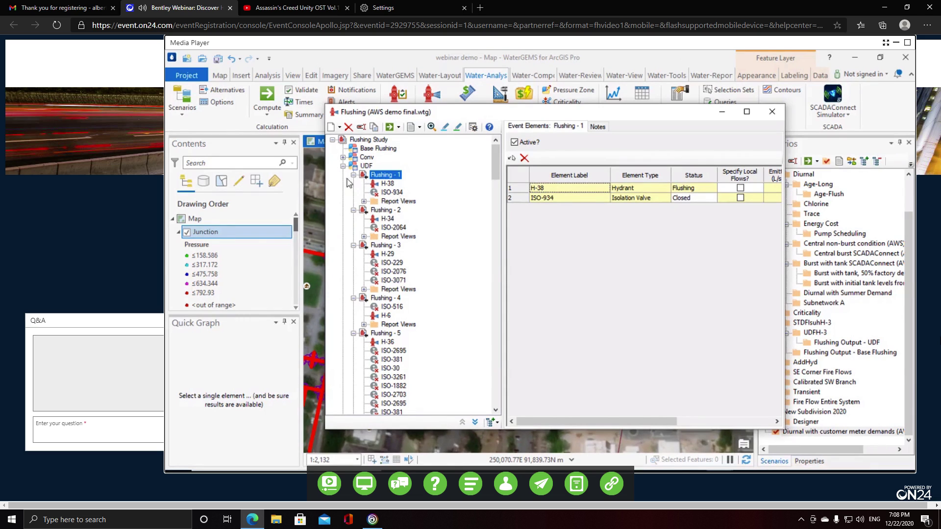
# Move the Flushing study window aside to uncover the map.
pyautogui.moveTo(542, 116); pyautogui.dragTo(798, 134)
pyautogui.click(767, 178)
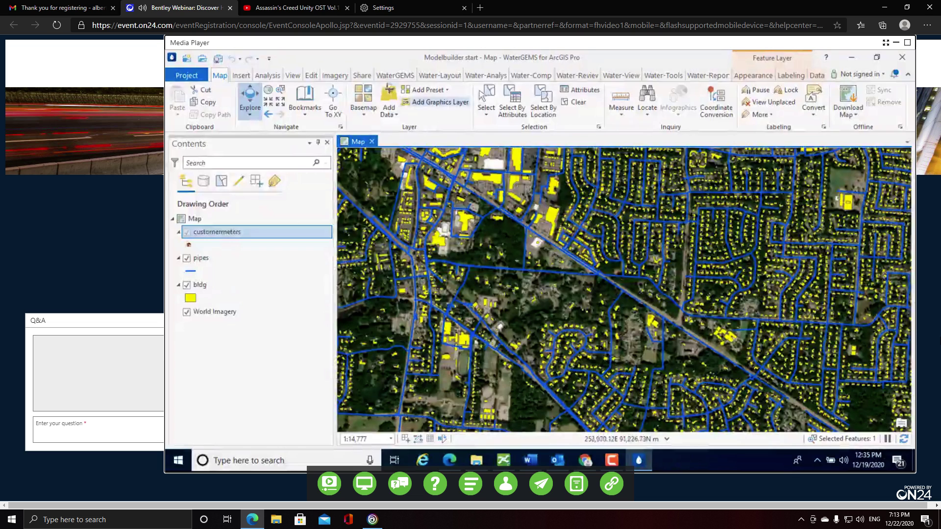
# Add a new hydraulic model to the project, saved as mysystem in the C: folder WaterGEMS for ArcGIS webinar 122120.
pyautogui.click(387, 76)
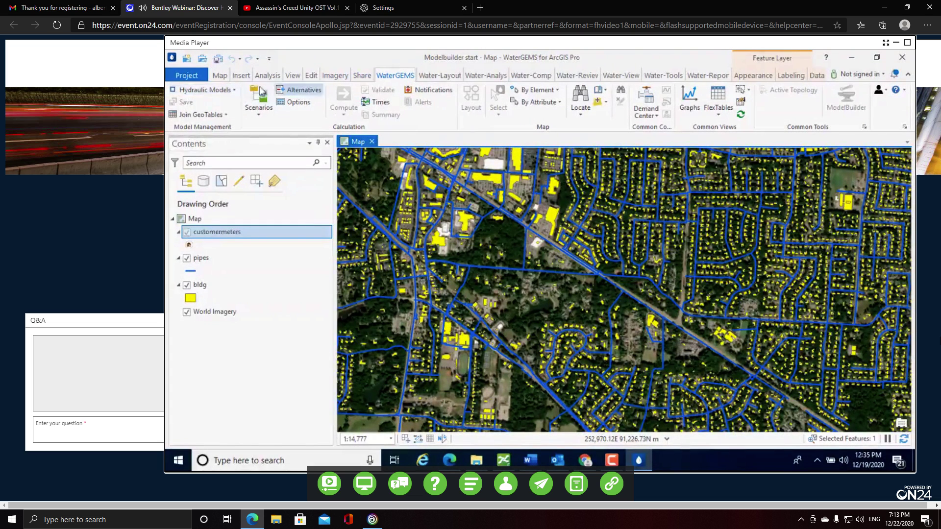
pyautogui.click(235, 91)
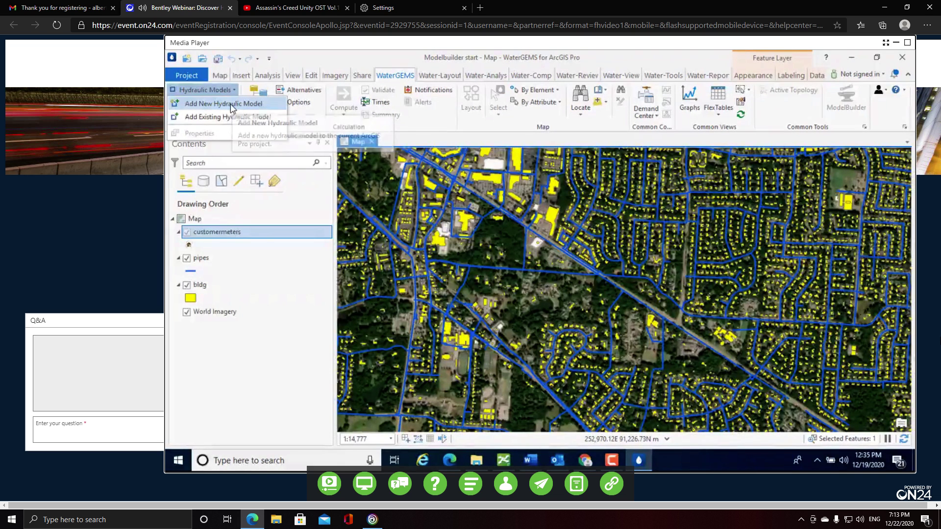
pyautogui.click(231, 105)
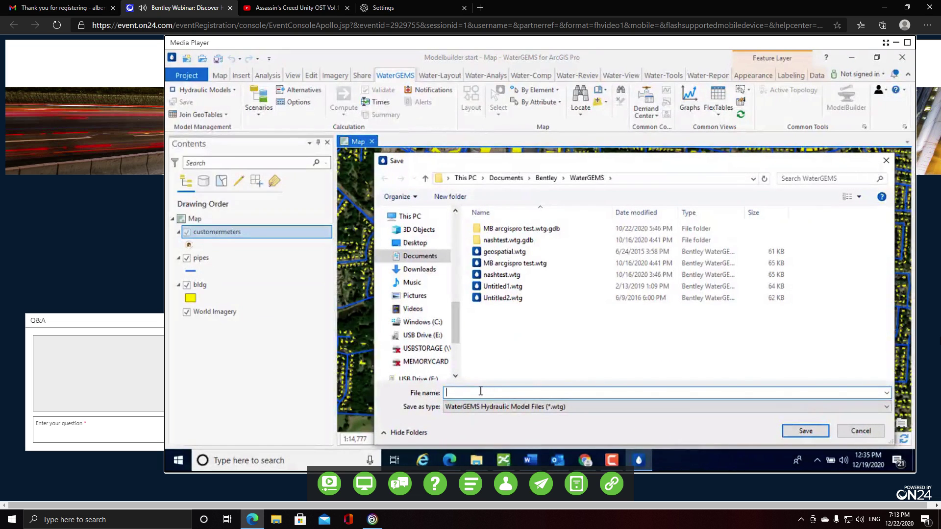
pyautogui.write('mysystem')
pyautogui.click(423, 322)
pyautogui.doubleClick(510, 275)
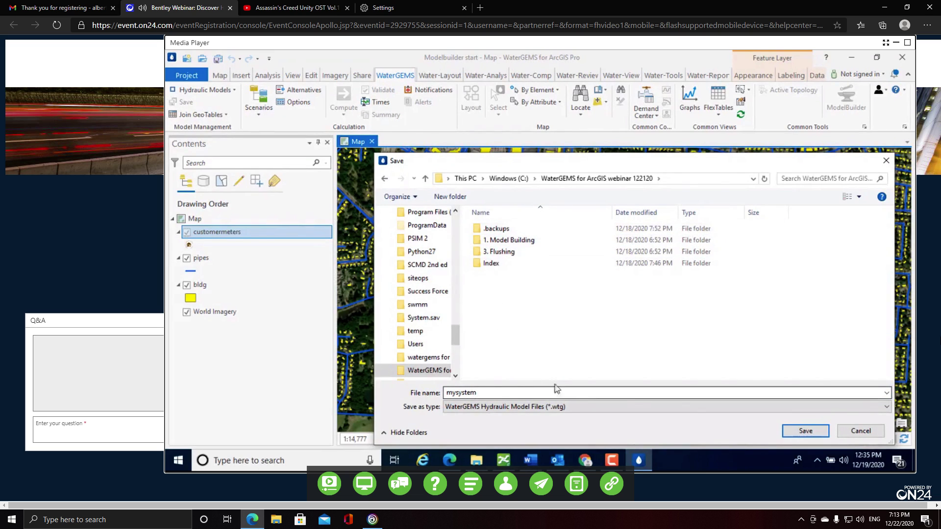
pyautogui.click(804, 431)
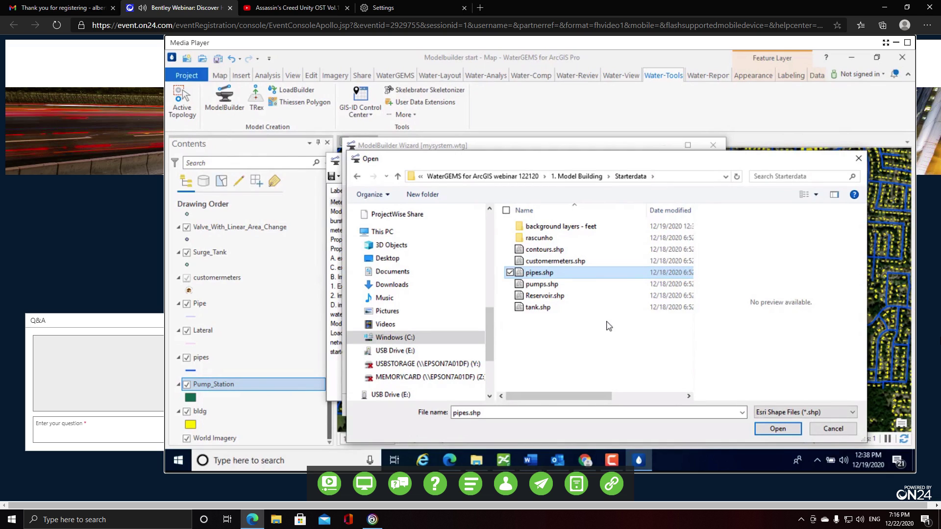
# Add customermeters.shp to the ModelBuilder source files alongside pipes.shp and disable importing only changes since the last tracked synchronization.
pyautogui.keyDown('ctrl'); pyautogui.click(568, 262); pyautogui.keyUp('ctrl')
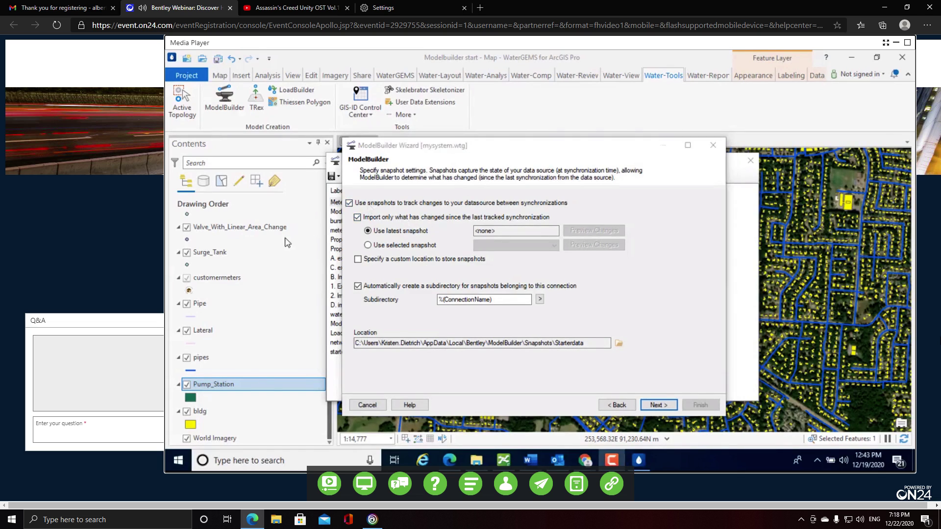
pyautogui.click(357, 217)
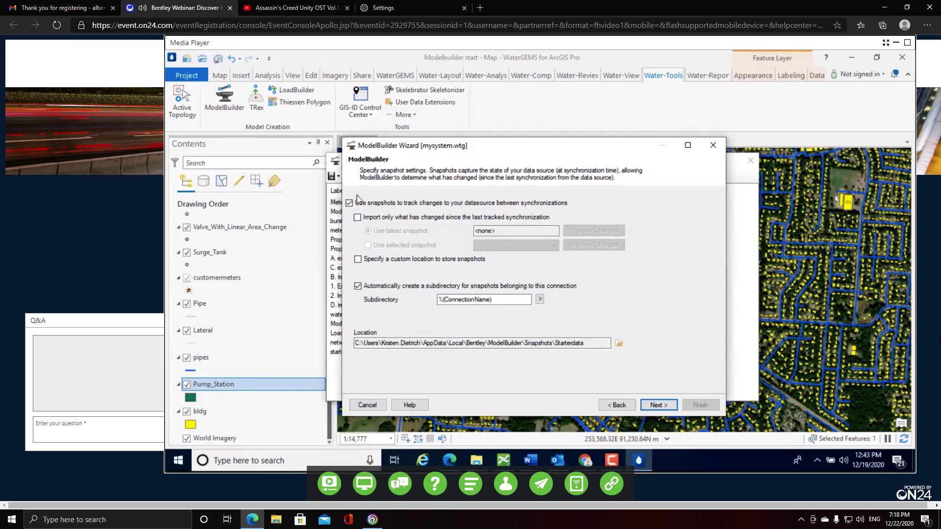
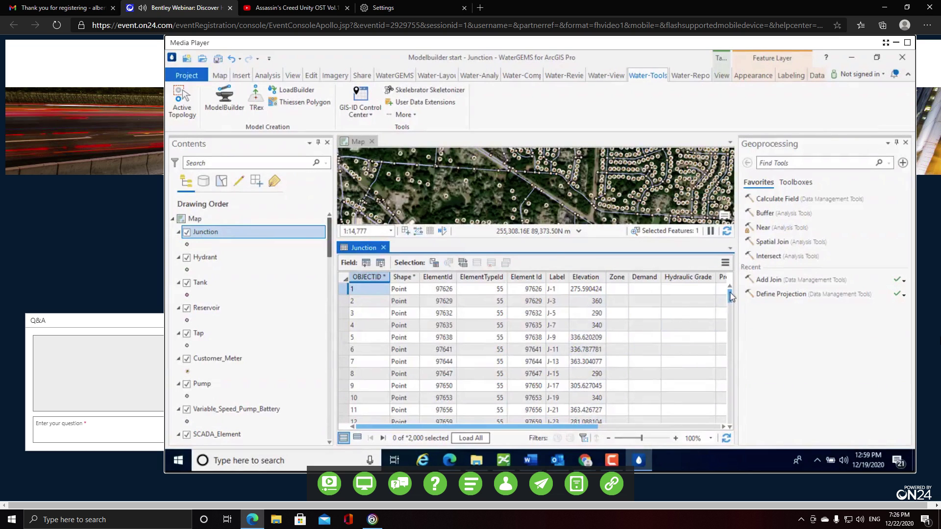
# Review the elevation values down the Junction attribute table and return to its first rows.
pyautogui.moveTo(729, 296); pyautogui.dragTo(729, 327)
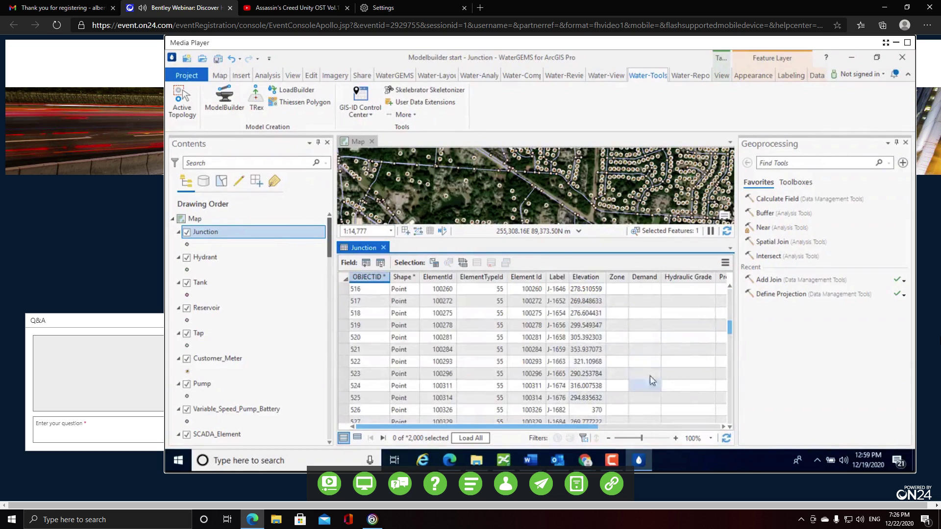
pyautogui.moveTo(731, 332); pyautogui.dragTo(729, 291)
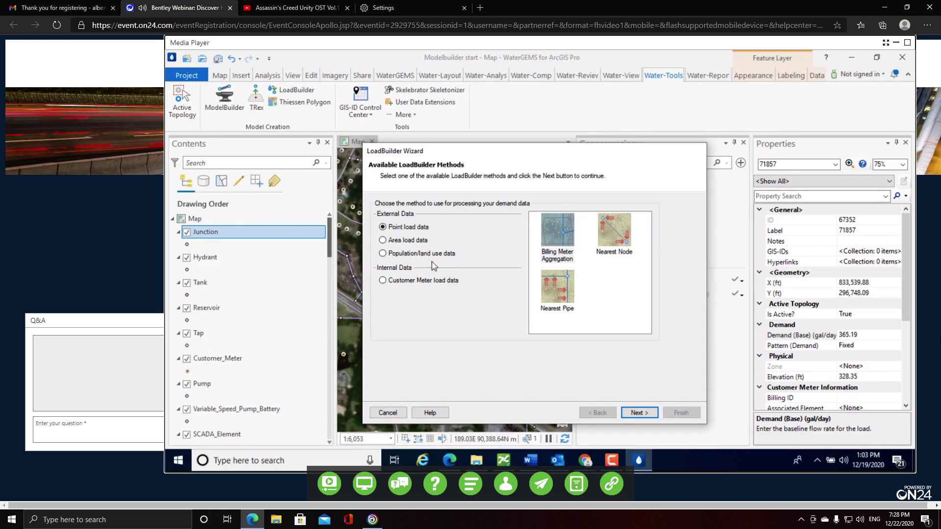
# Choose Customer Meter load data with the Nearest Pipe method in LoadBuilder and proceed to its data settings.
pyautogui.click(423, 241)
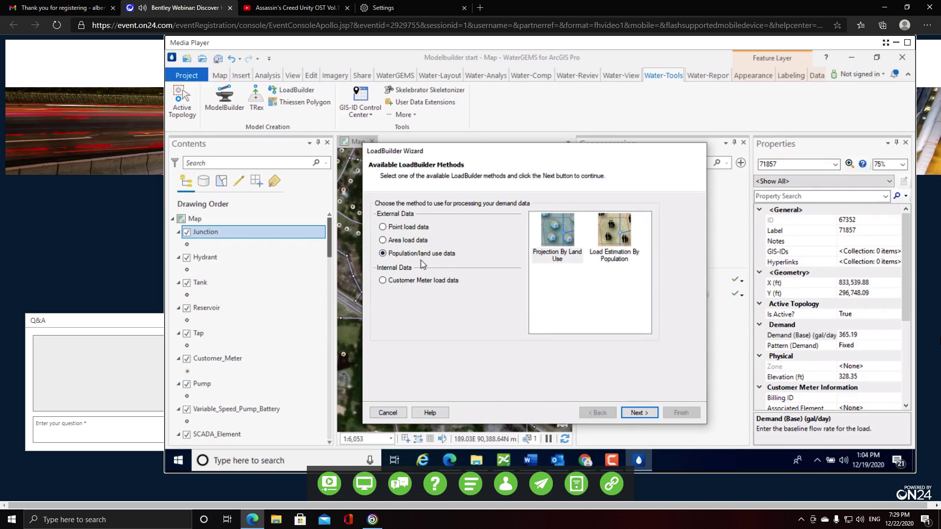
pyautogui.click(382, 281)
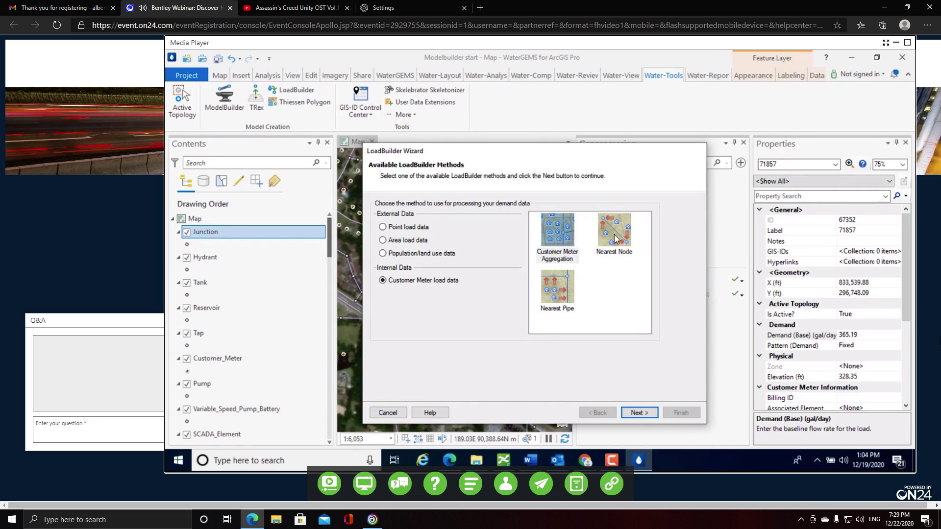
pyautogui.click(563, 289)
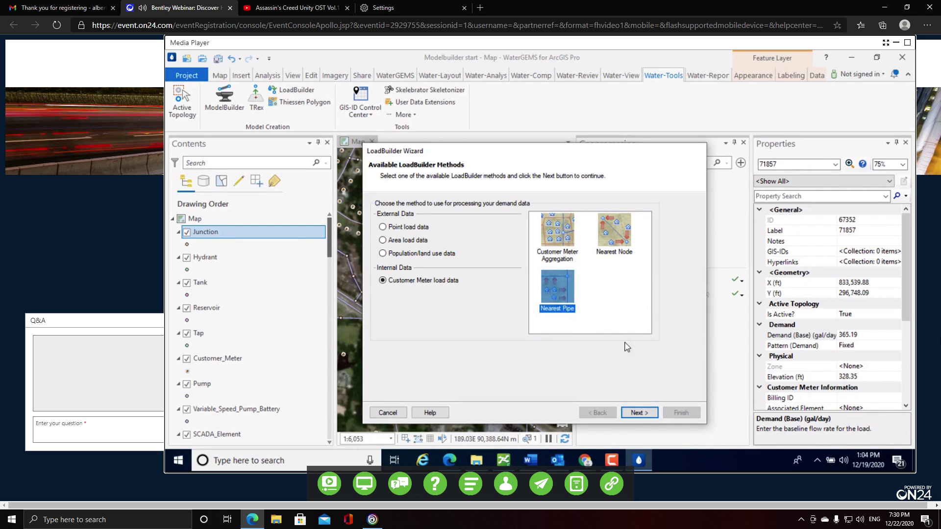
pyautogui.click(638, 413)
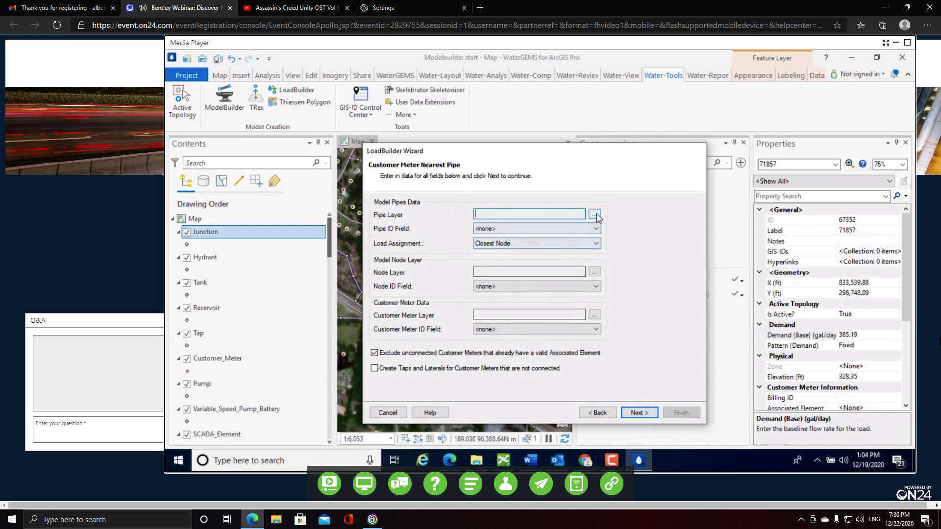
# Set the LoadBuilder pipe layer to the Pipe feature class from Water_Features in WaterIntro_Metric.wtg.gdb.
pyautogui.click(594, 214)
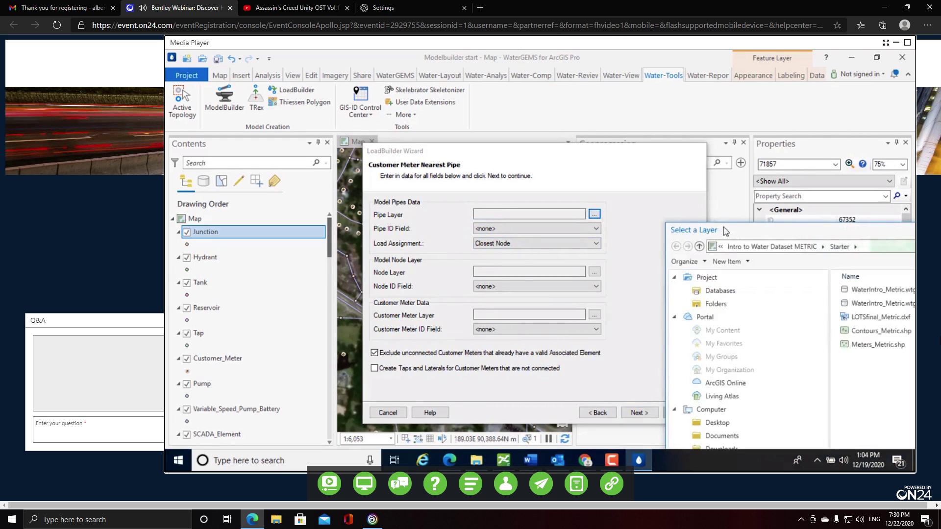
pyautogui.moveTo(723, 234); pyautogui.dragTo(404, 133)
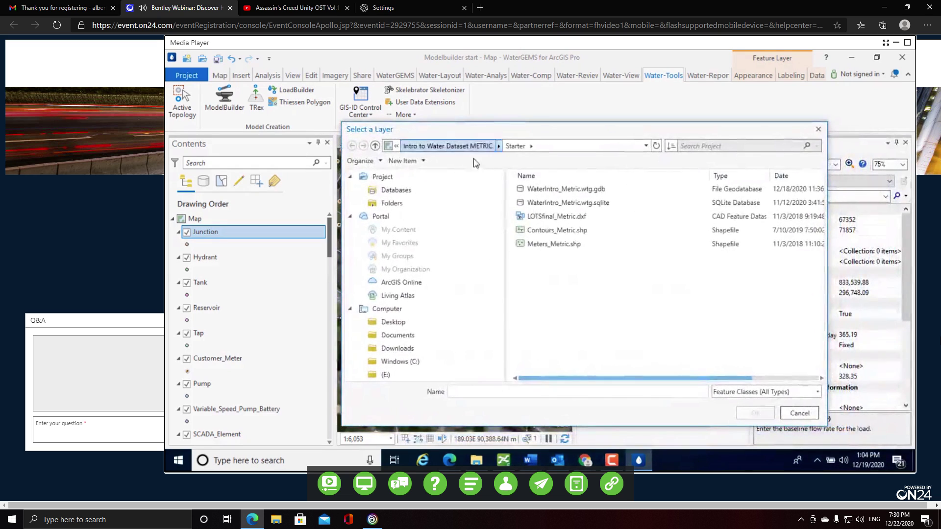
pyautogui.click(515, 245)
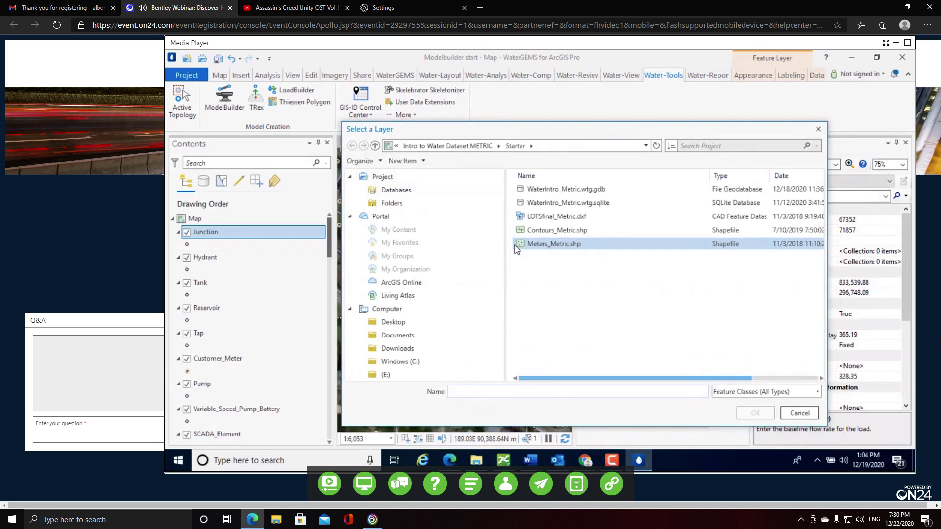
pyautogui.doubleClick(544, 191)
pyautogui.doubleClick(544, 190)
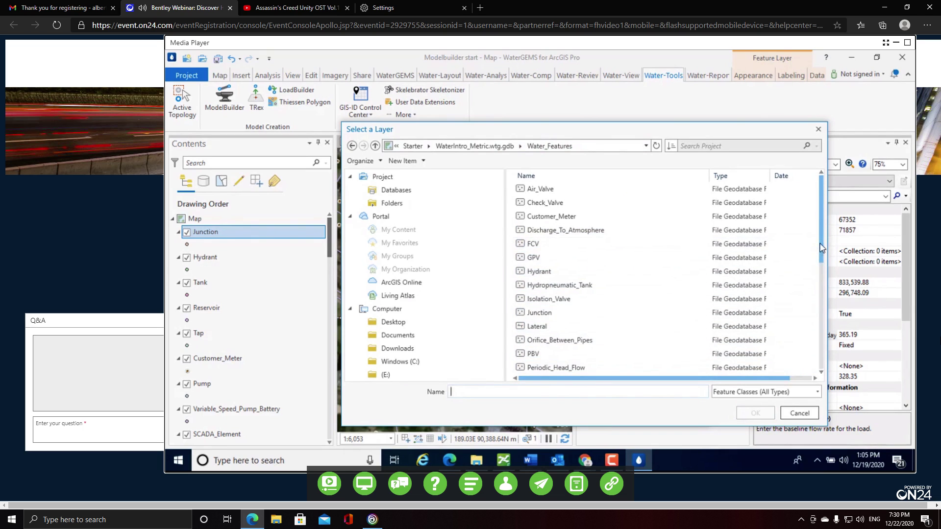
pyautogui.moveTo(821, 248); pyautogui.dragTo(819, 279)
pyautogui.click(543, 342)
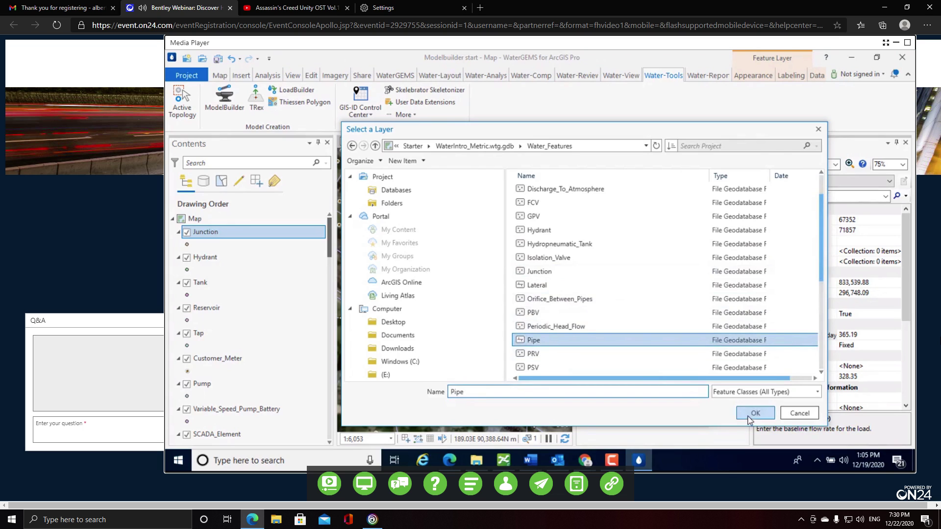
pyautogui.click(753, 414)
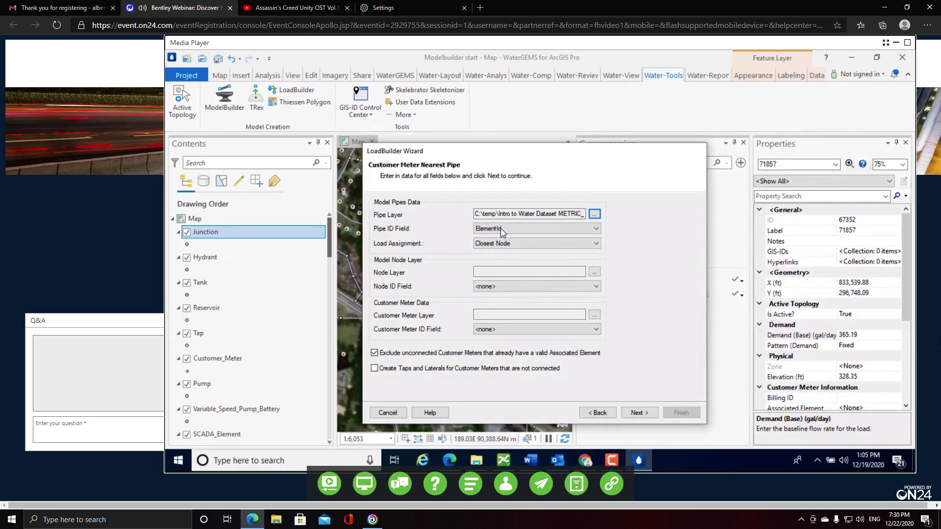
# Set the Pipe ID field to ElementId and the load assignment to Closest Node.
pyautogui.click(500, 228)
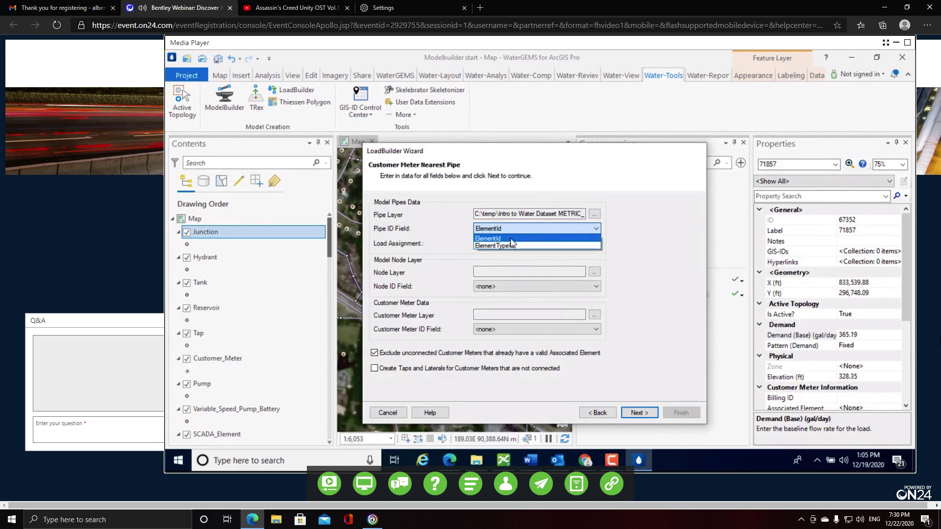
pyautogui.click(511, 240)
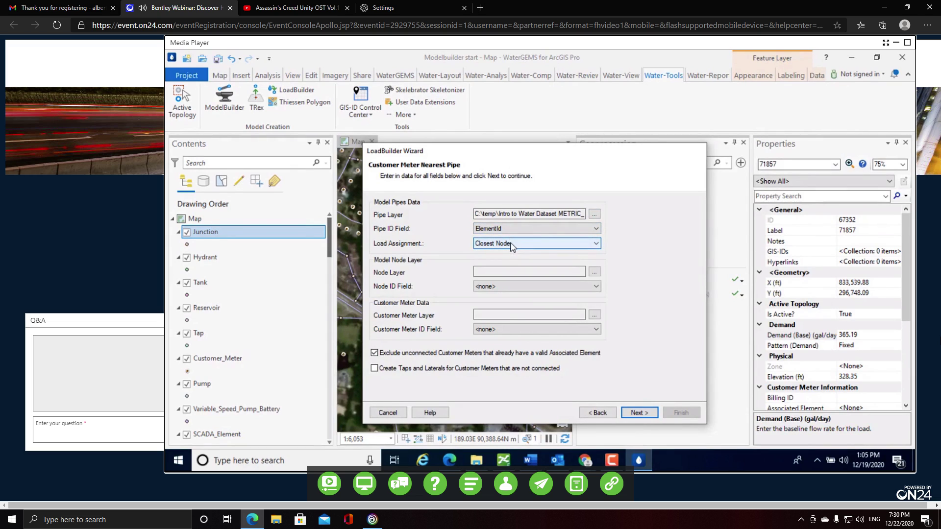
pyautogui.click(511, 243)
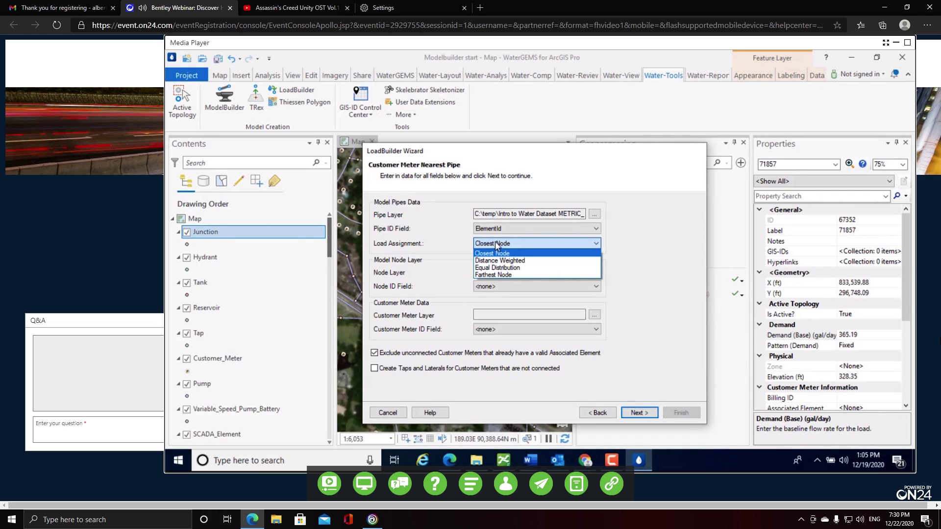
pyautogui.click(491, 254)
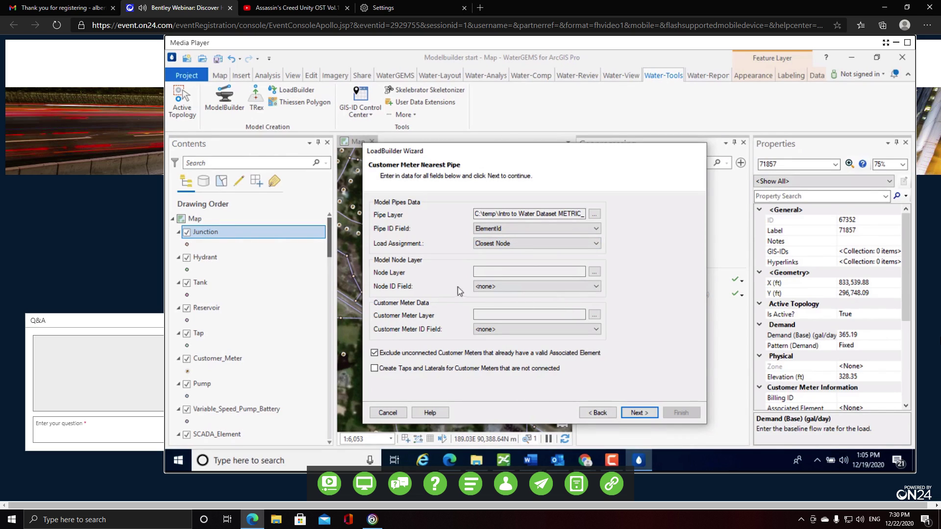
# Set the node layer to the Junction feature class from Water_Features, with ElementId as its Node ID field.
pyautogui.click(594, 271)
pyautogui.doubleClick(554, 191)
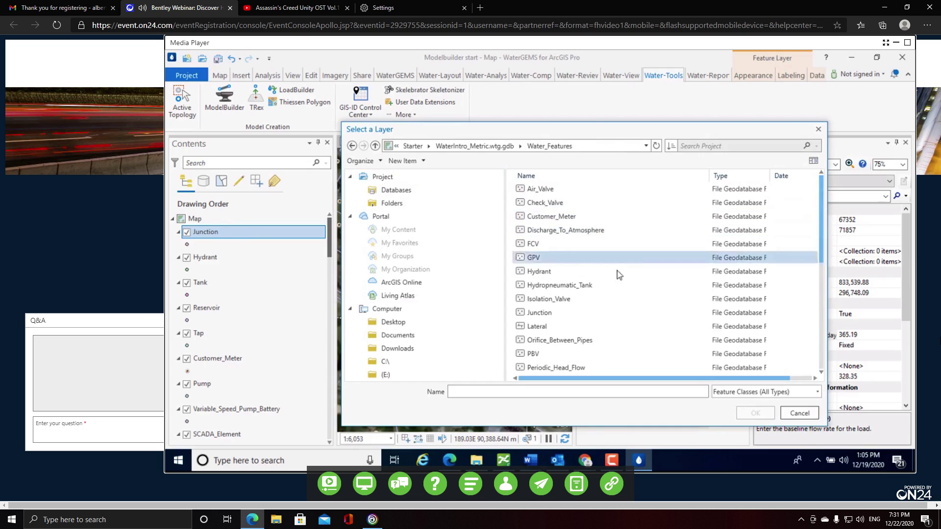
pyautogui.click(562, 313)
pyautogui.click(755, 413)
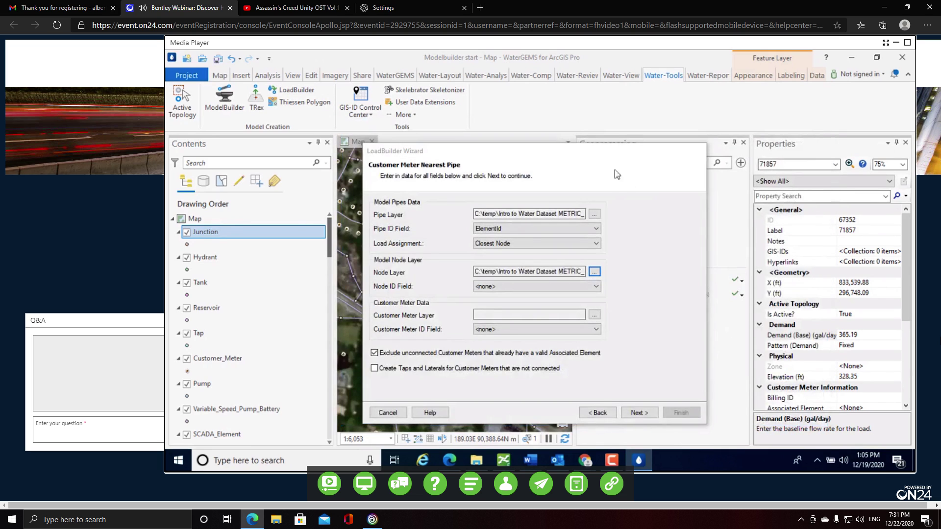
pyautogui.click(493, 287)
pyautogui.click(491, 294)
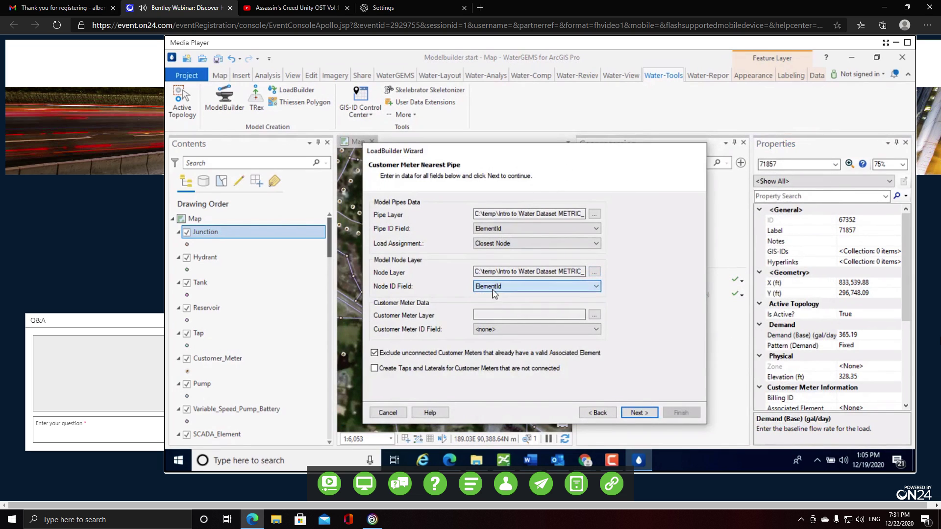
# Set the customer meter layer to the Customer_Meter feature class from Water_Features in WaterIntro_Metric.wtg.gdb.
pyautogui.click(595, 315)
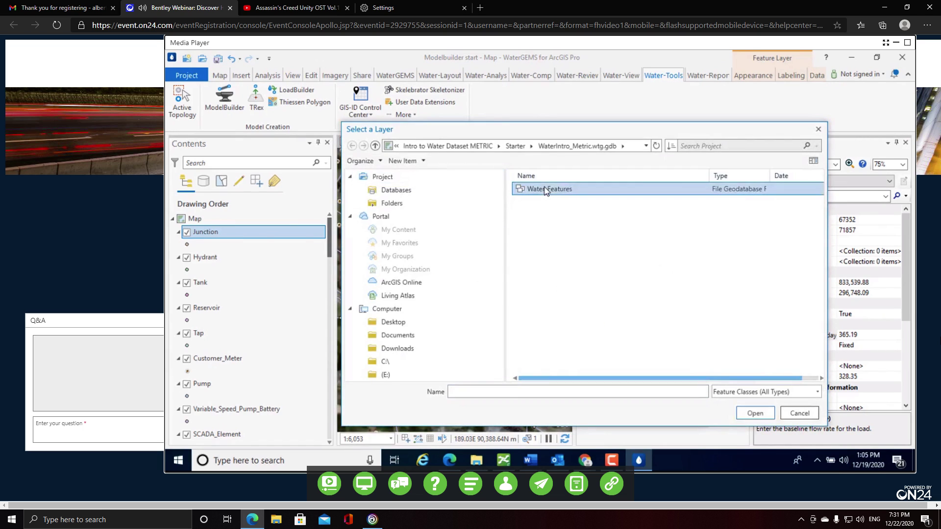
pyautogui.doubleClick(545, 191)
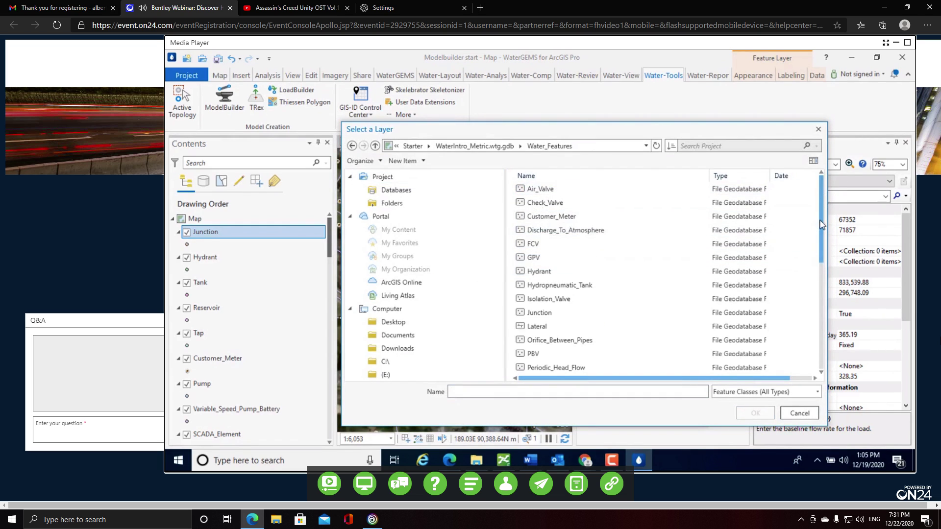
pyautogui.moveTo(822, 232); pyautogui.dragTo(823, 198)
pyautogui.click(676, 216)
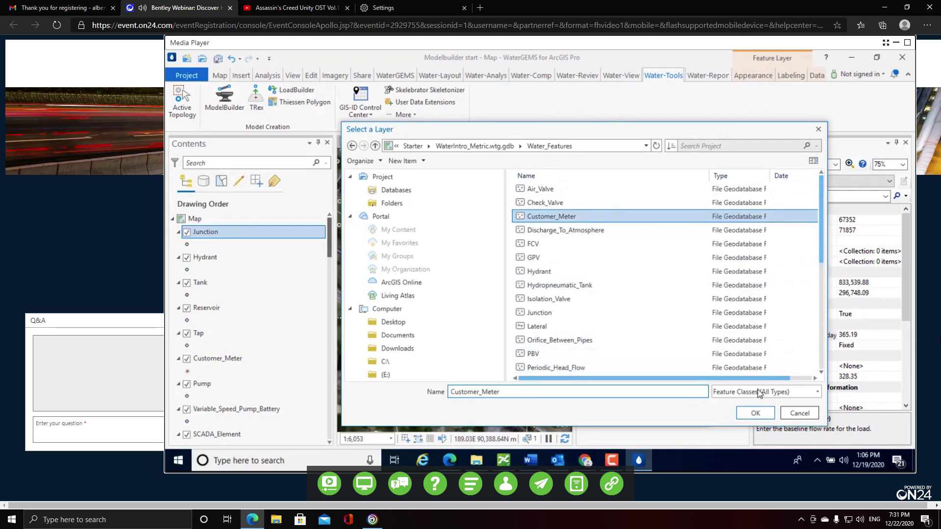
pyautogui.click(755, 413)
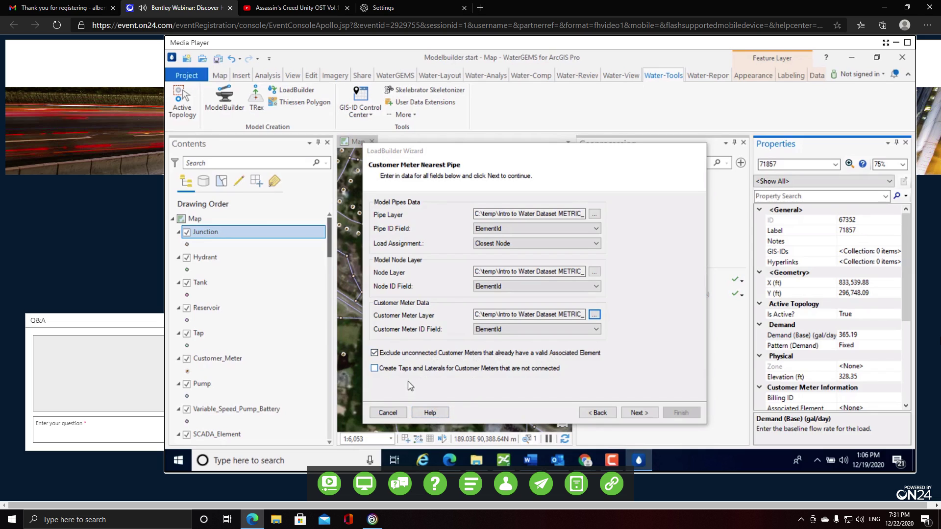
# Enable creating taps and laterals for unconnected customer meters, and proceed past the results preview to the final export settings.
pyautogui.click(374, 368)
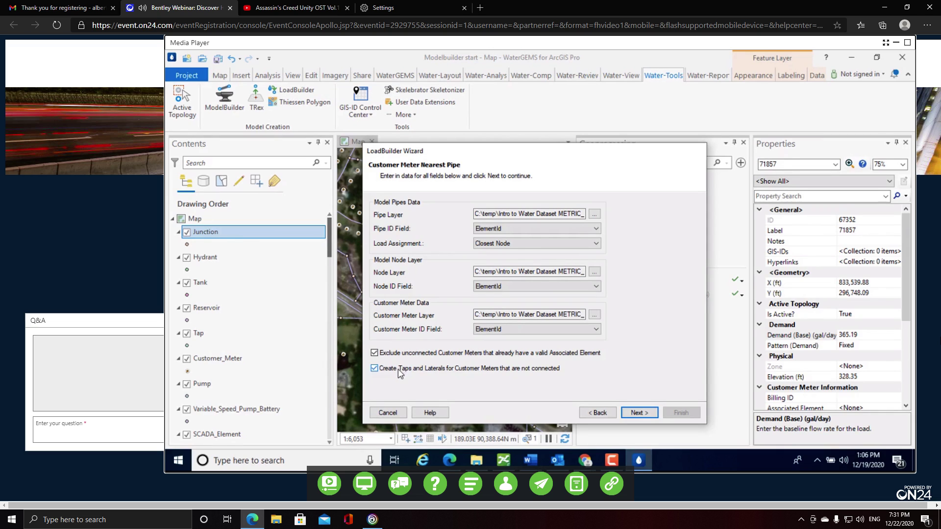
pyautogui.click(639, 412)
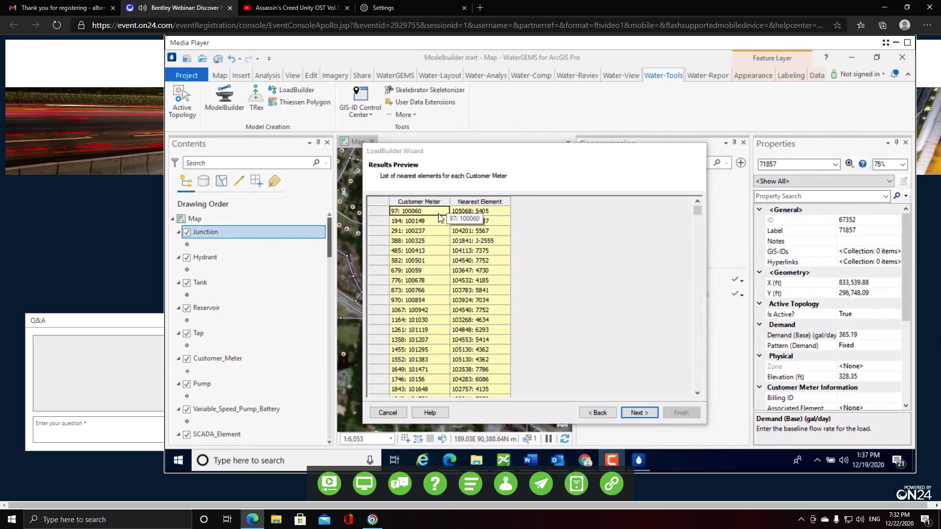
pyautogui.click(639, 413)
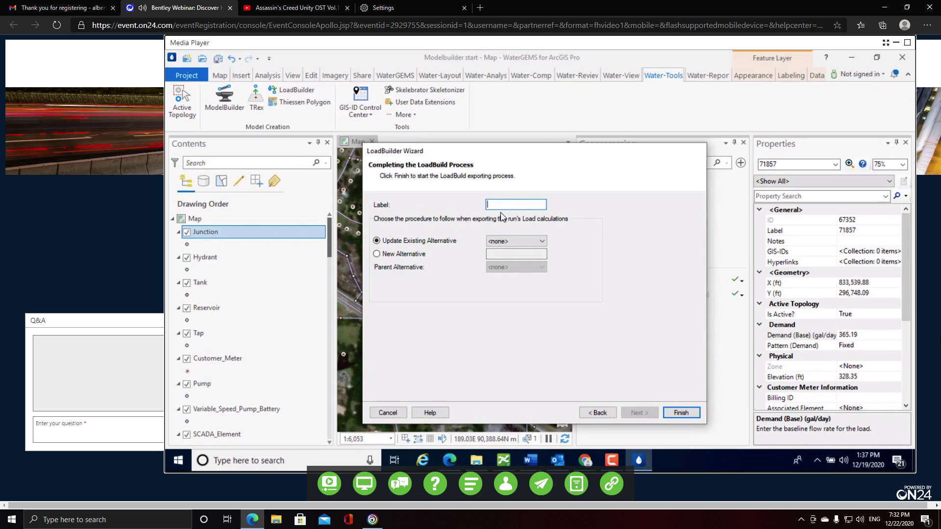
# Label the LoadBuilder run frommeters and export its loads to the existing Base Demand alternative, closing the summary and LoadBuilder.
pyautogui.write('frommeters')
pyautogui.click(539, 241)
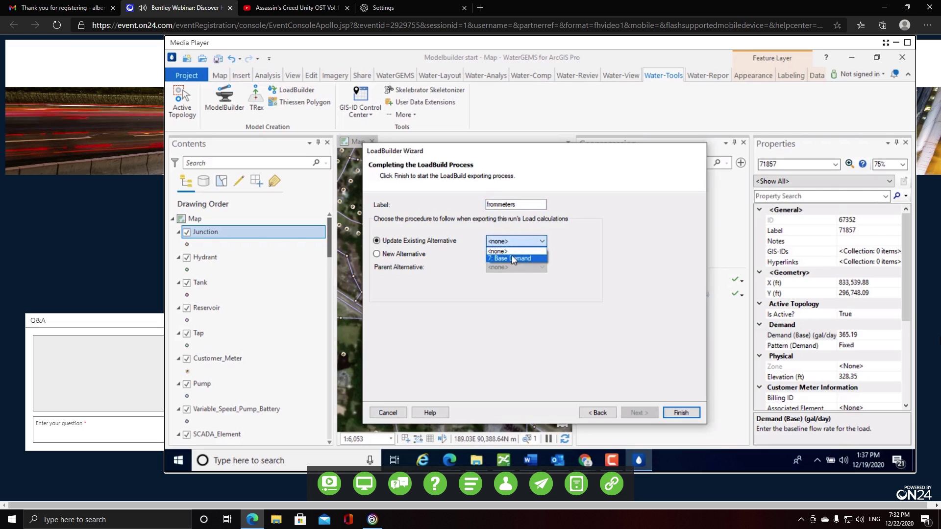
pyautogui.click(509, 254)
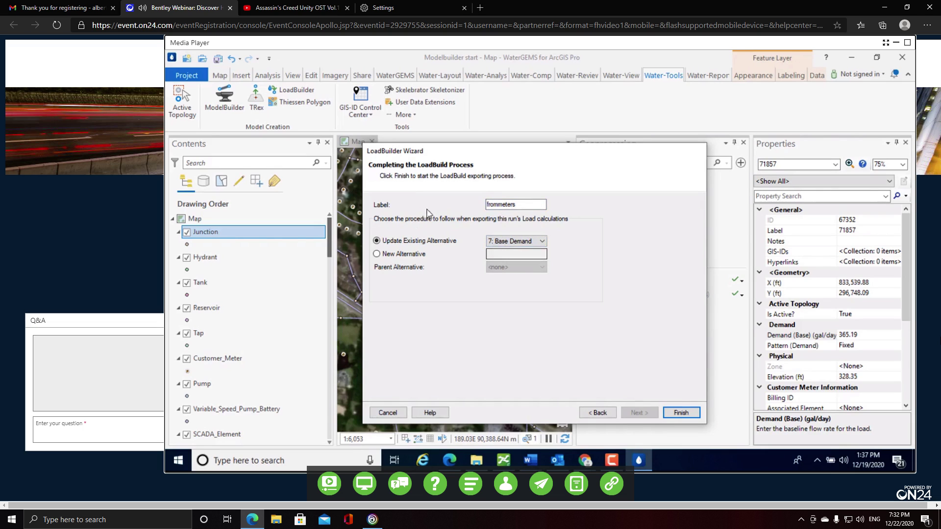
pyautogui.click(681, 413)
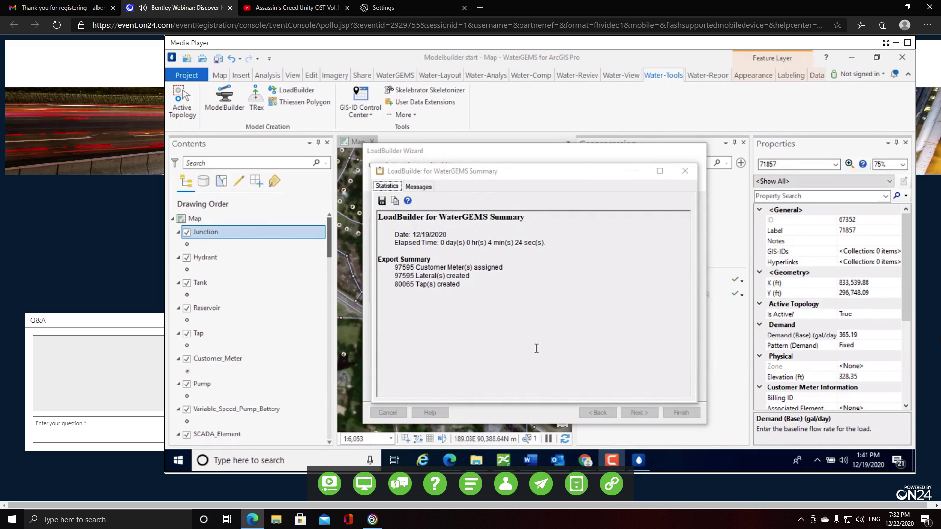
pyautogui.click(685, 171)
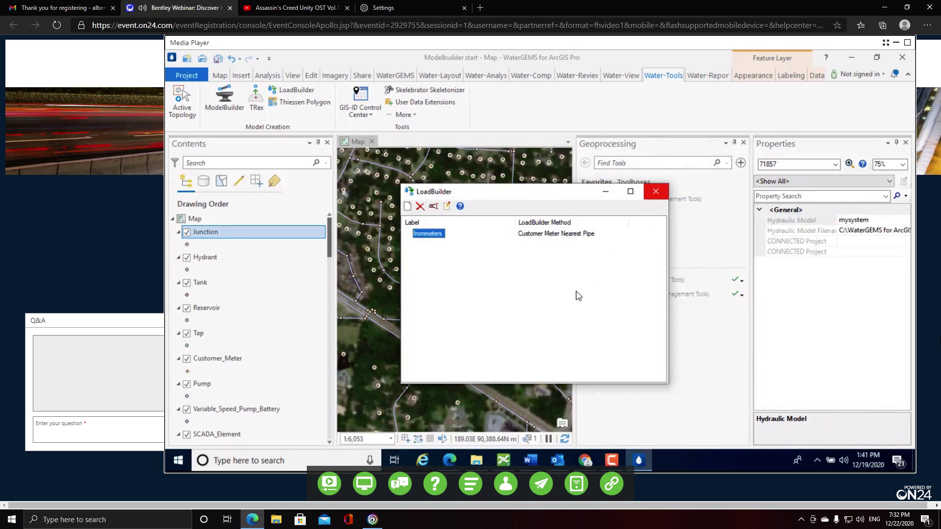
pyautogui.click(655, 191)
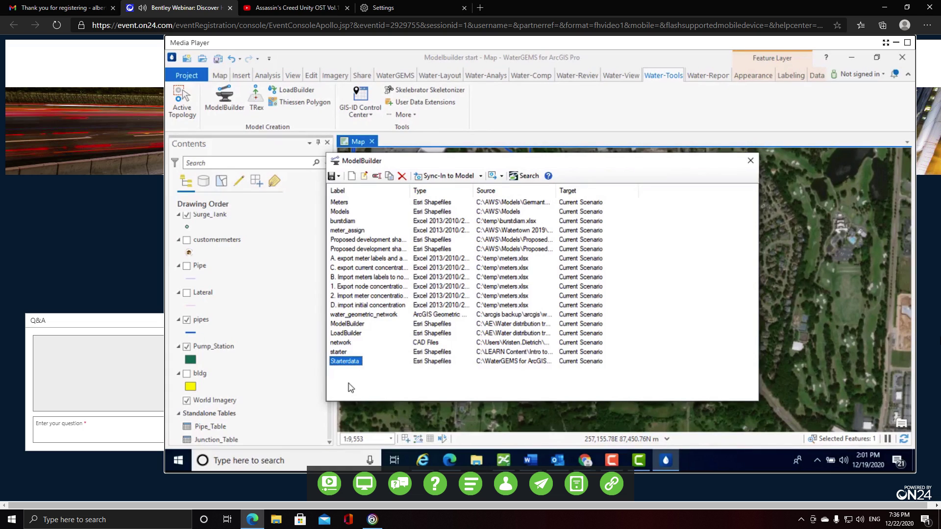
pyautogui.rightClick(348, 365)
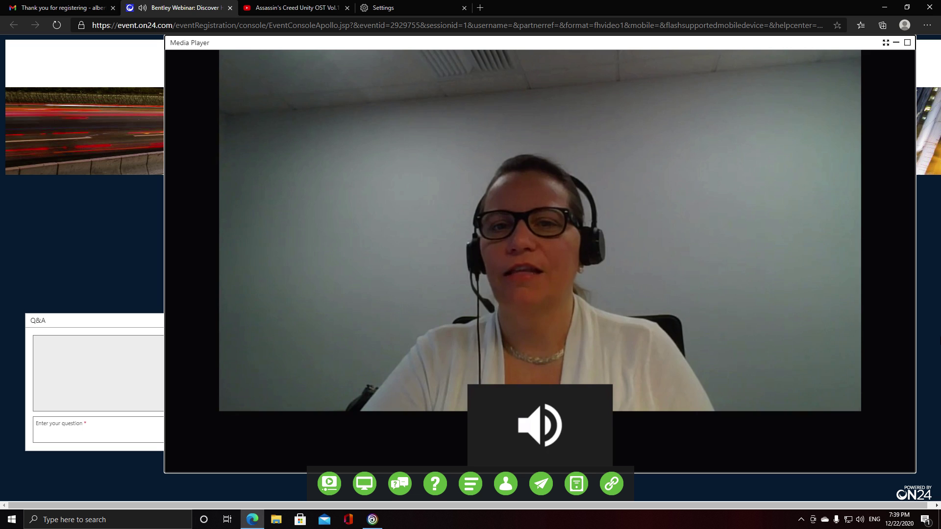
pyautogui.moveTo(834, 297)
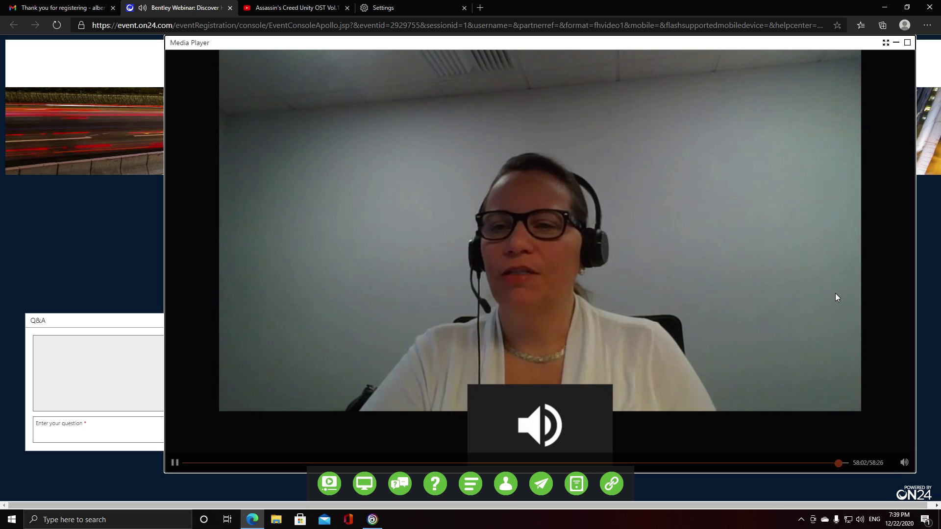